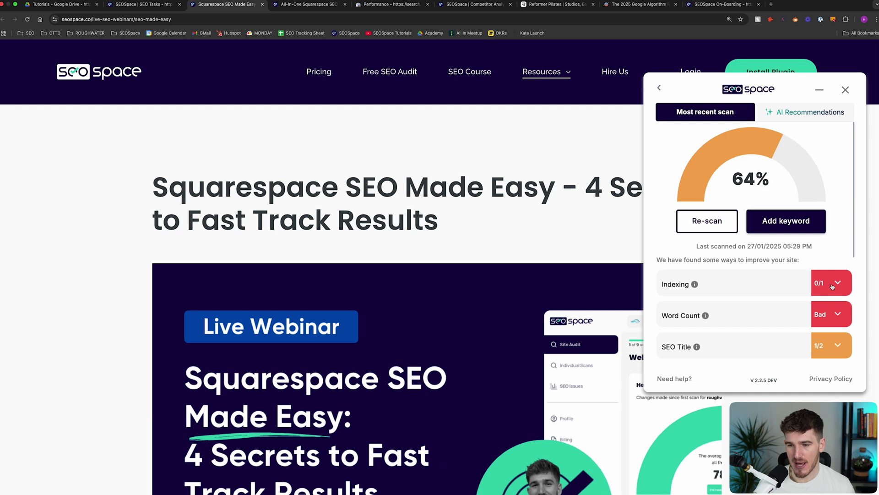
Review the Indexing issue in the webinar page's most recent scan, and open the Pages not showing on Google list in SEO Tasks
scroll(674, 234, "down", 2)
left_click_drag(674, 233, 728, 256)
triple_click(700, 247)
left_click(144, 5)
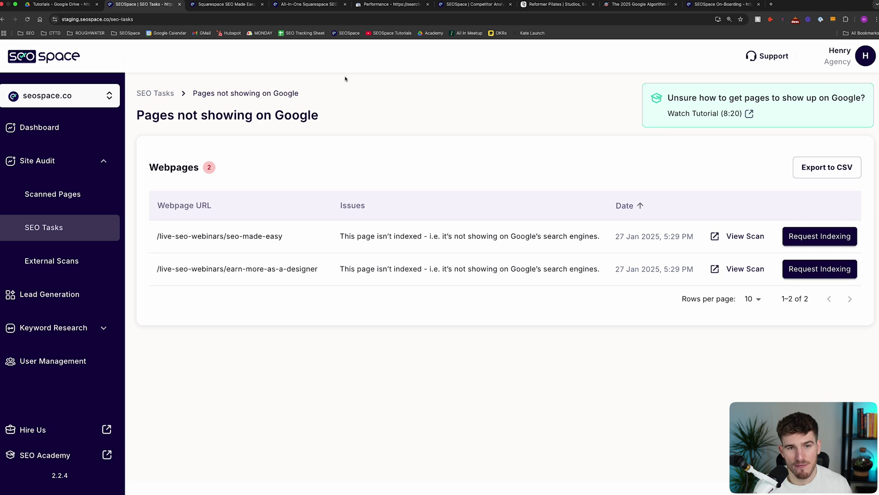
In Squarespace, open the third-party Connected Accounts settings and view the services that can be connected, such as Search Console
left_click(298, 6)
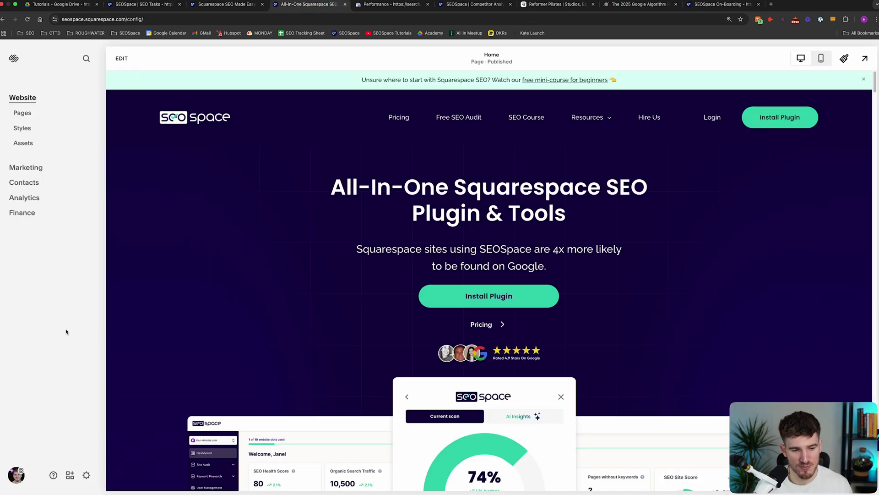
left_click(86, 475)
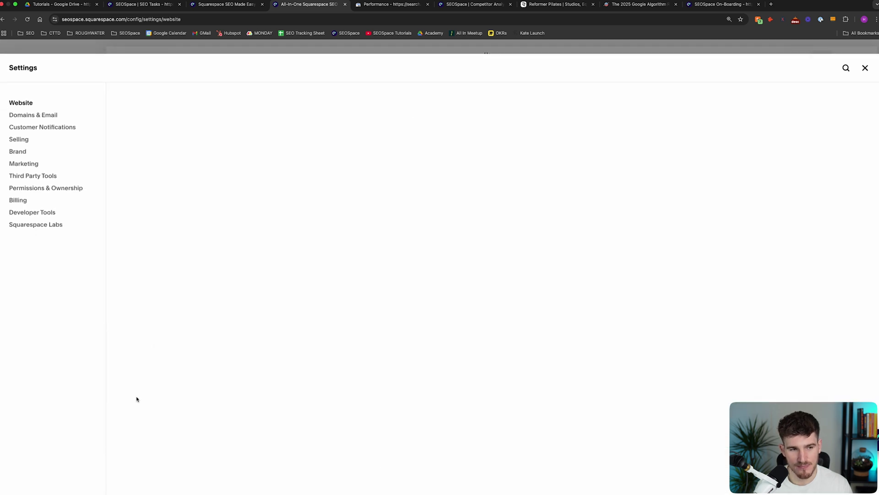
left_click(22, 178)
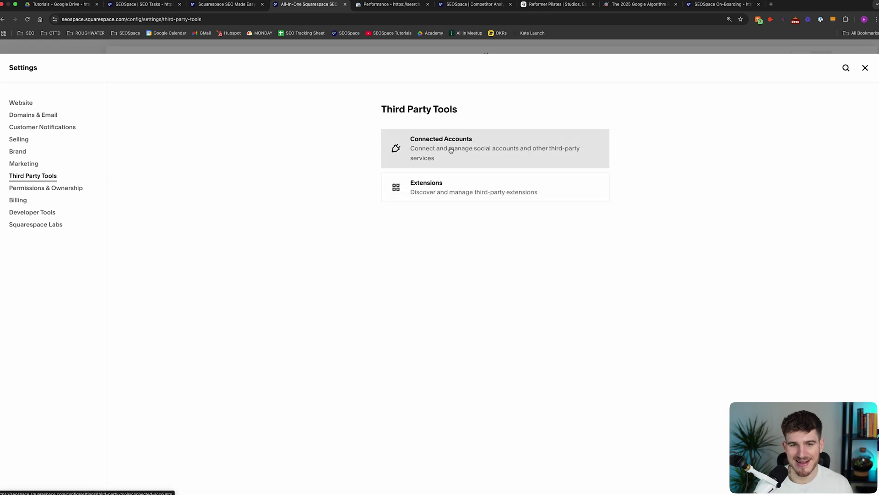
left_click(451, 150)
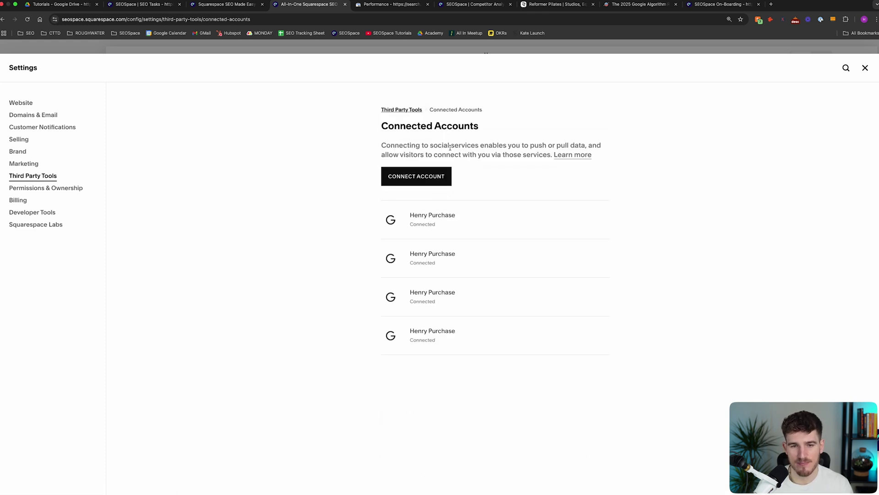
left_click(417, 178)
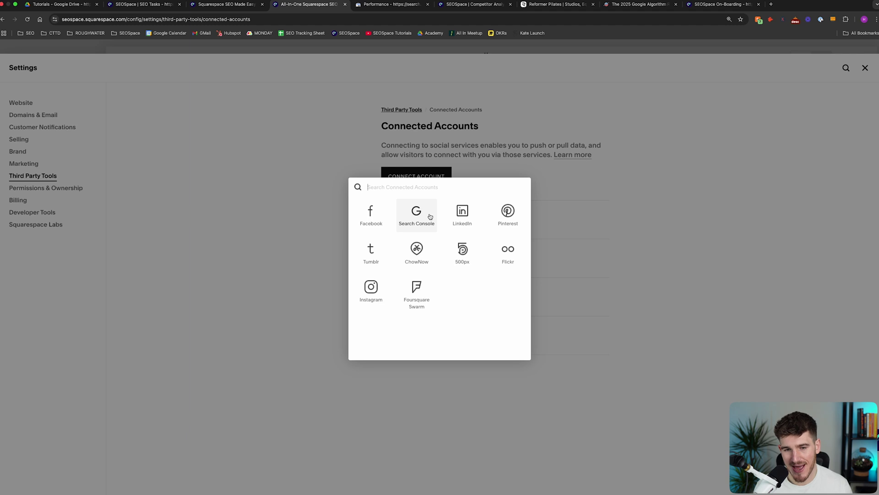
left_click(426, 176)
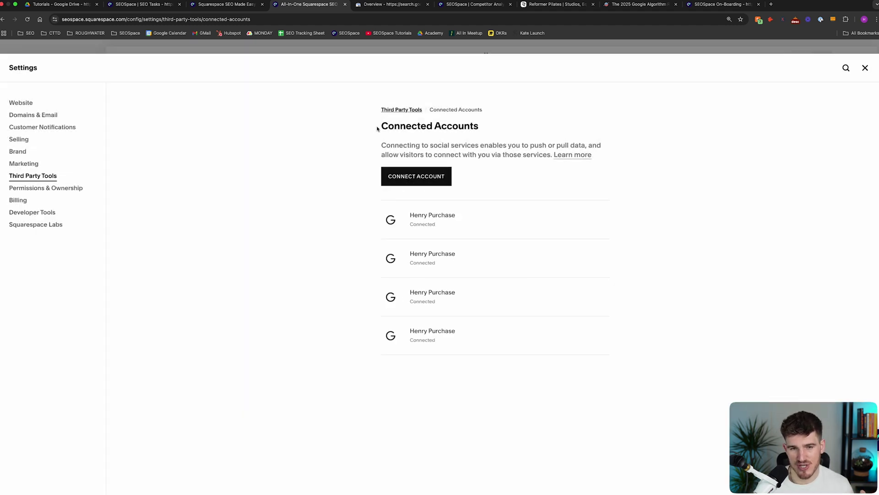
left_click_drag(379, 128, 492, 176)
left_click(487, 185)
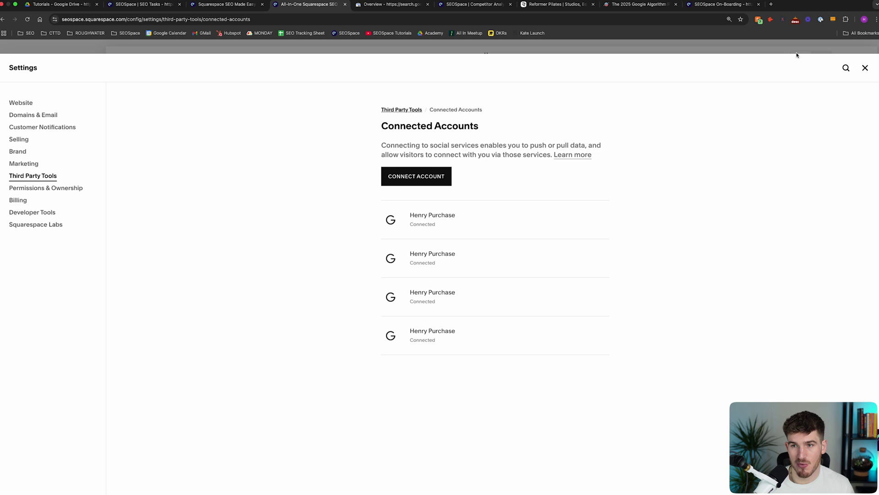
Search Google for "google search console" in a new browser tab, and enter Search Console from its official page
left_click(771, 4)
type("google se")
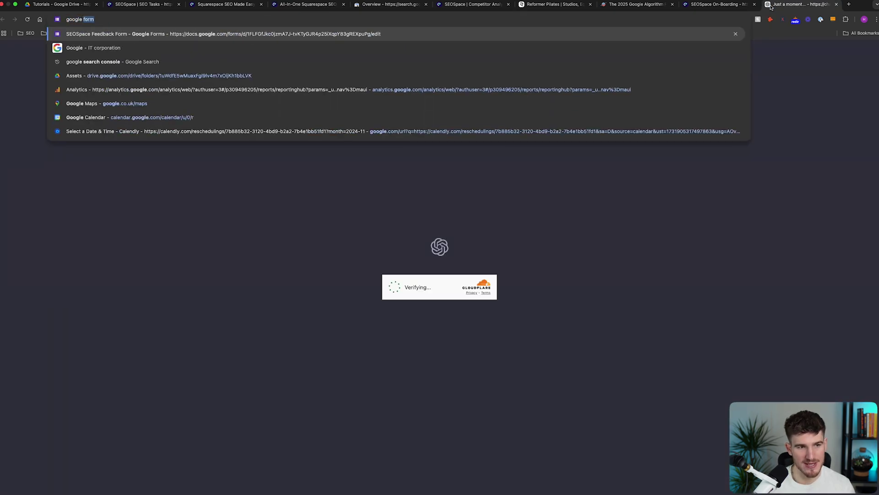
key("Return")
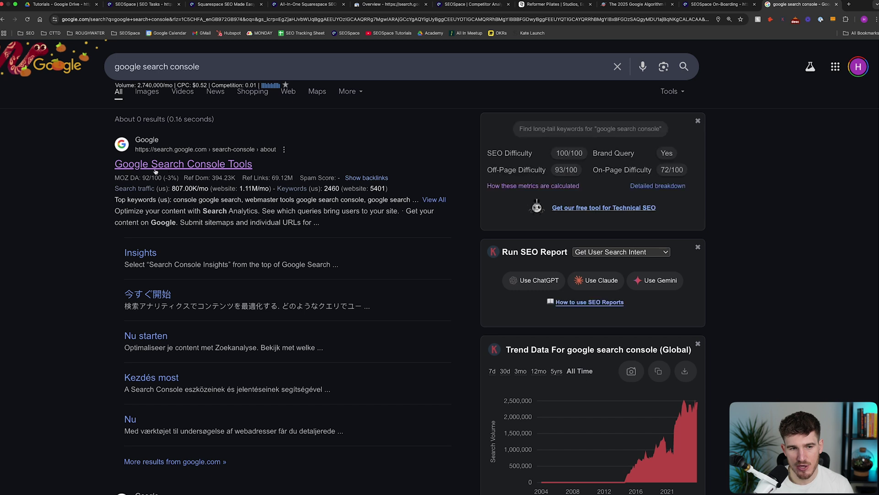
left_click(157, 165)
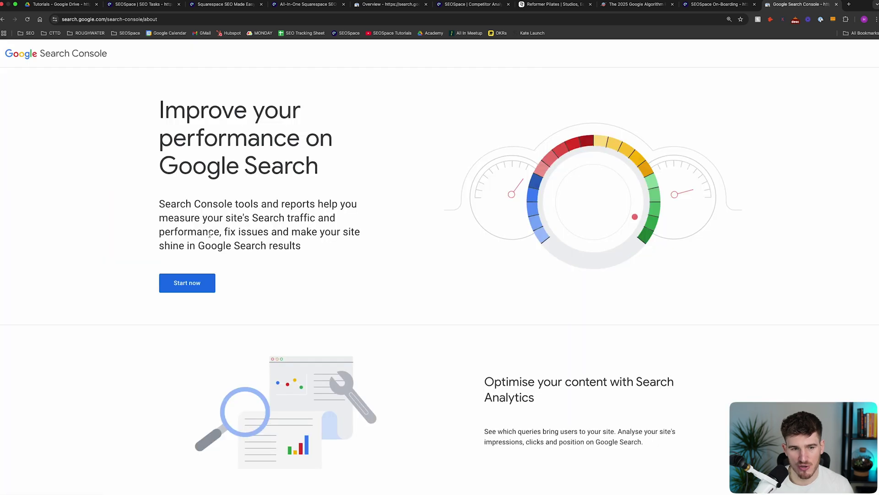
left_click(180, 285)
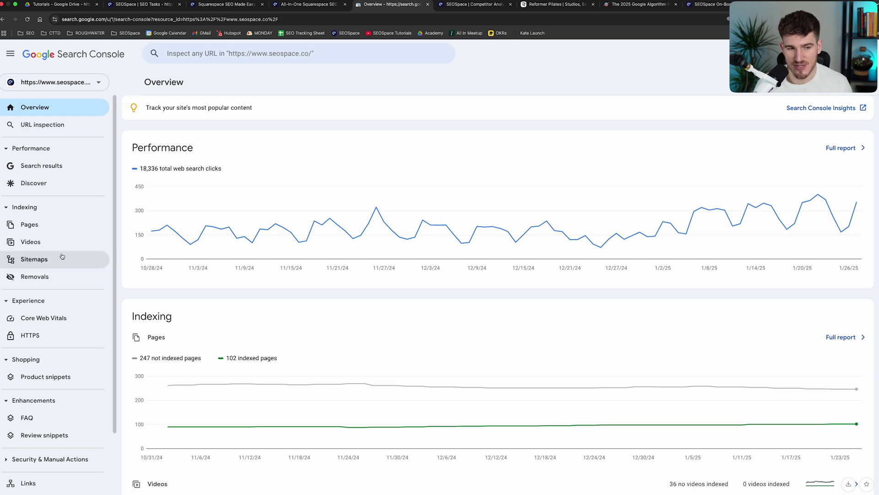
Add sitemap.xml as a new sitemap for the seospace.co property
left_click(36, 265)
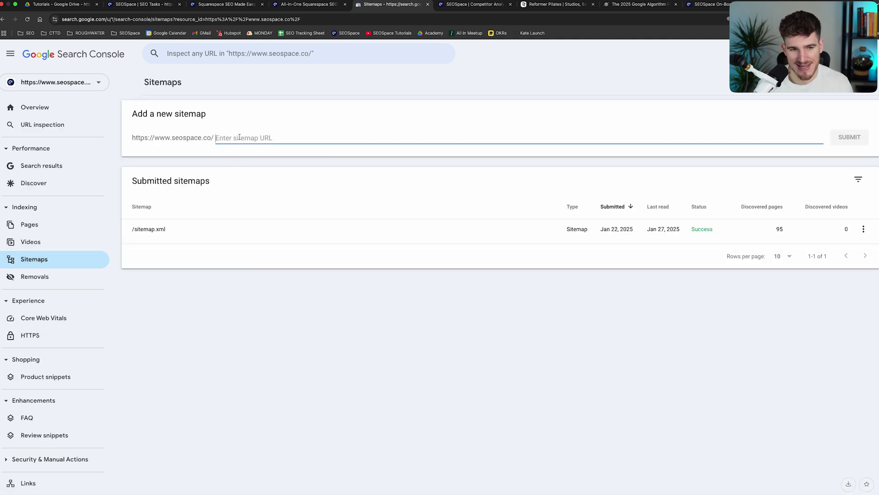
type("sitemap.xml")
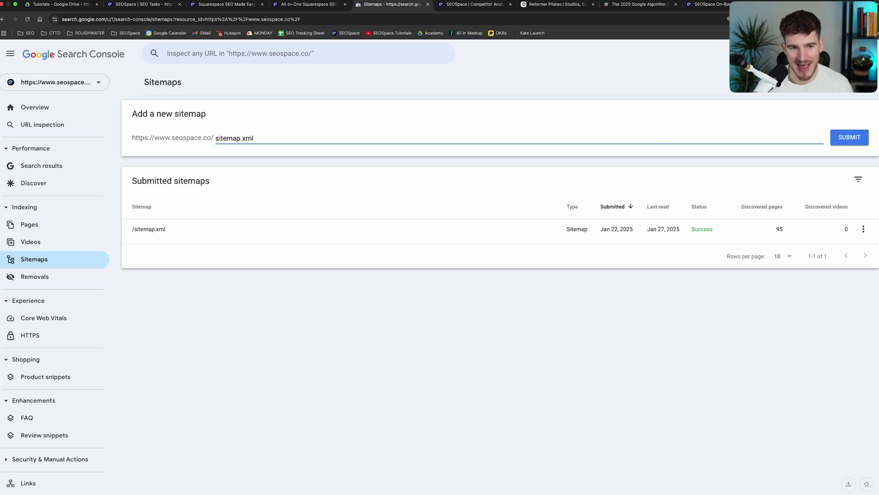
left_click(848, 141)
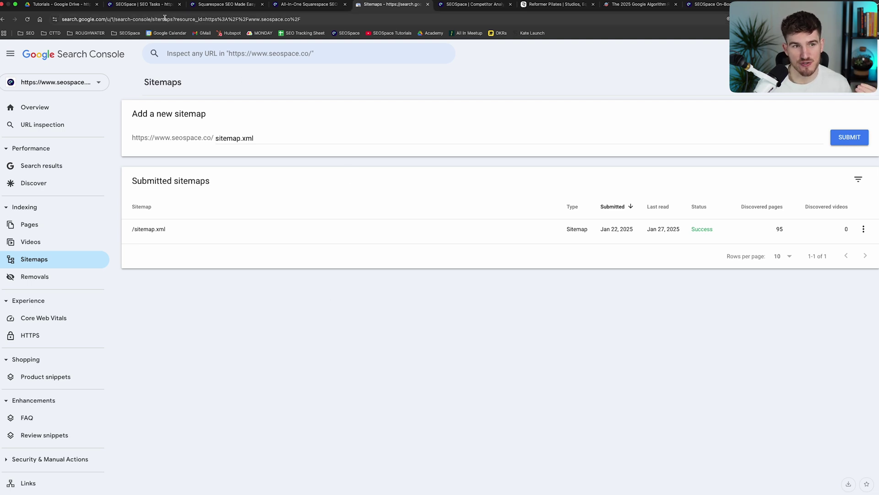
Examine the indexing request options in SEOSpace's Pages not showing on Google list and in the webinar page's scan
left_click(153, 6)
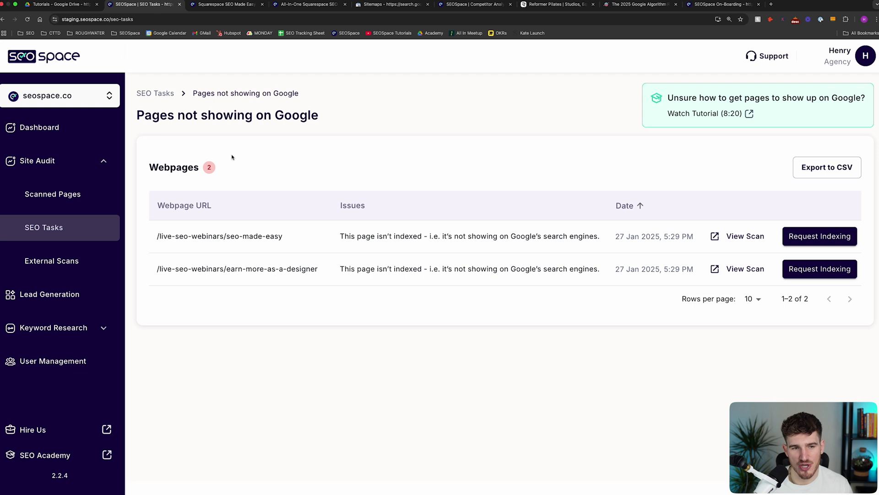
triple_click(151, 116)
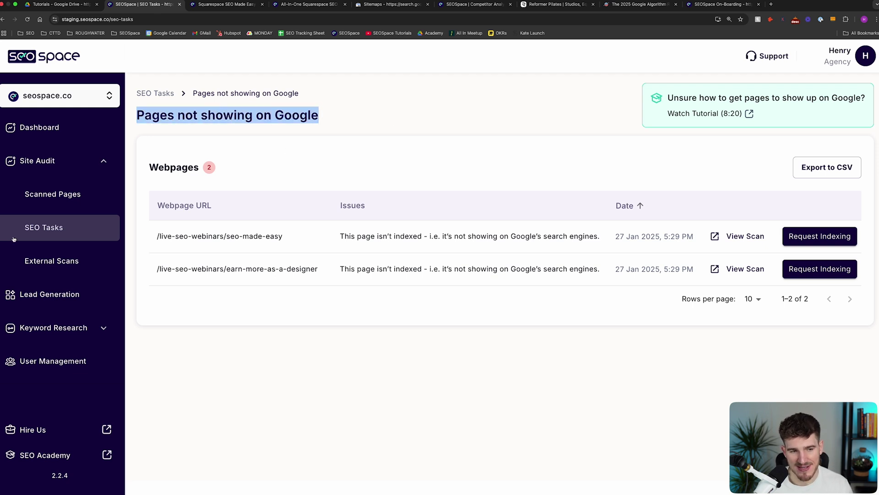
left_click(383, 122)
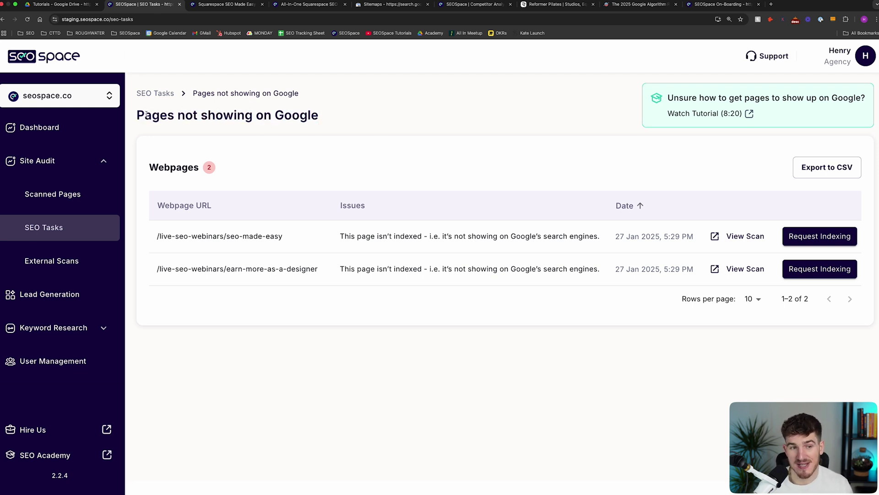
triple_click(164, 117)
left_click(227, 5)
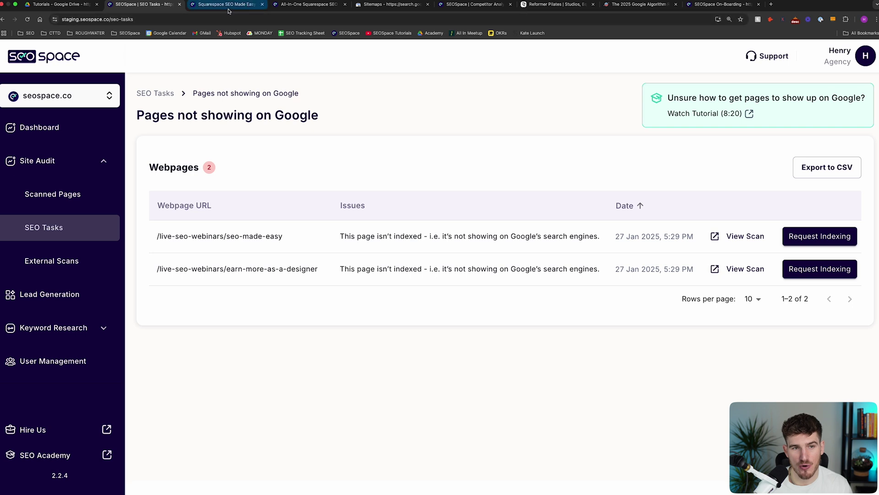
left_click(786, 257)
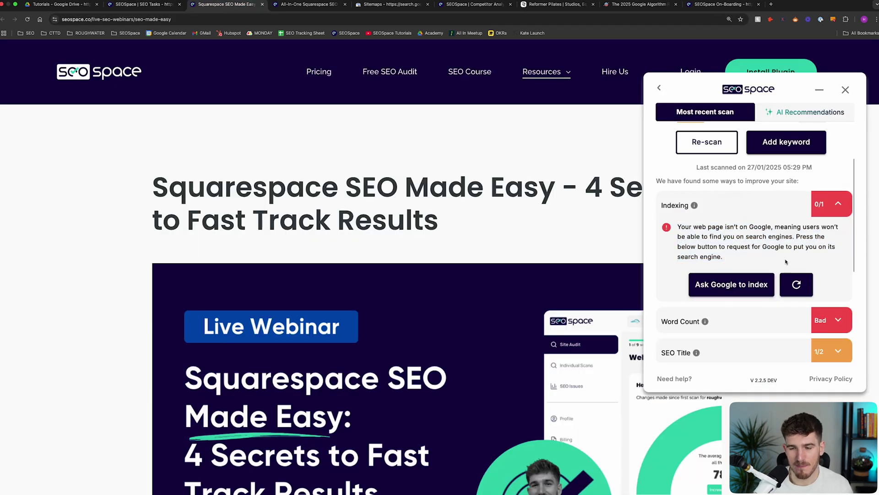
left_click(150, 8)
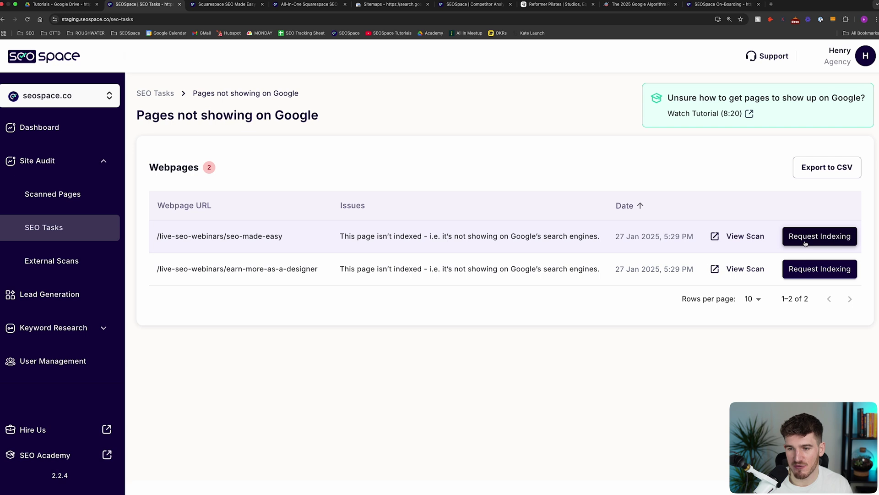
left_click(230, 6)
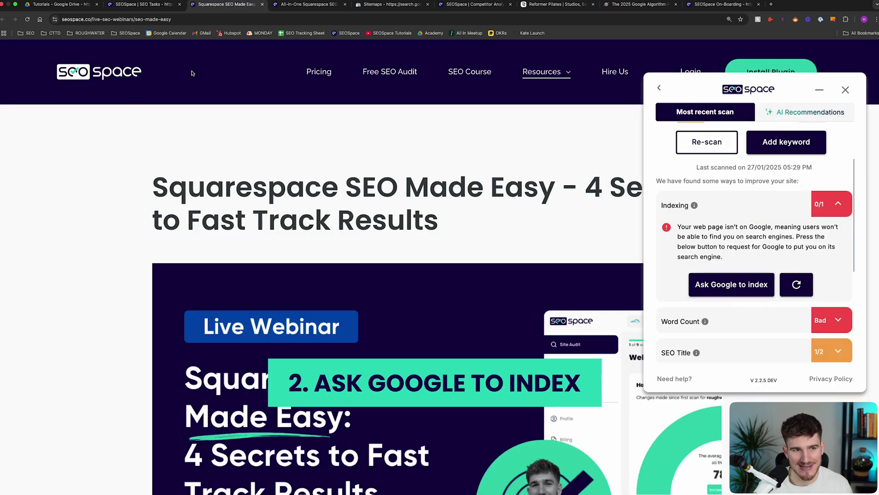
Request Google indexing for /live-seo-webinars/seo-made-easy from the SEO Tasks list through its Search Console URL inspection
left_click(139, 6)
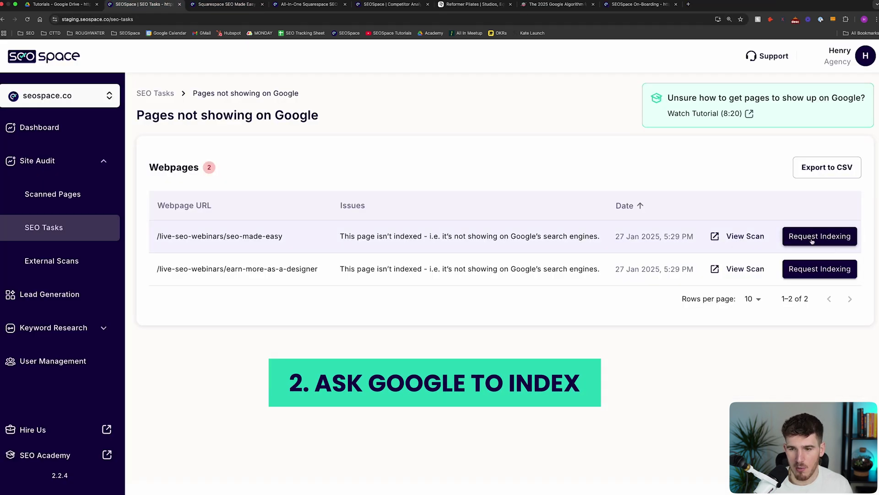
left_click(836, 237)
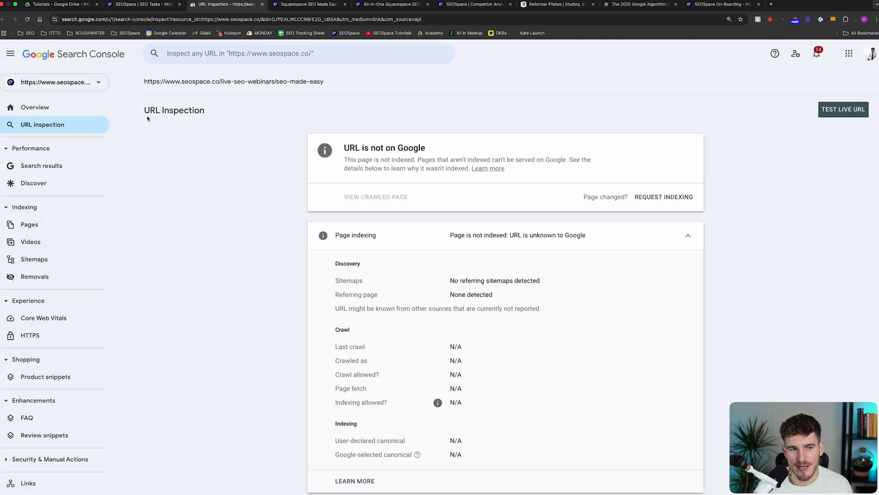
left_click_drag(146, 112, 199, 111)
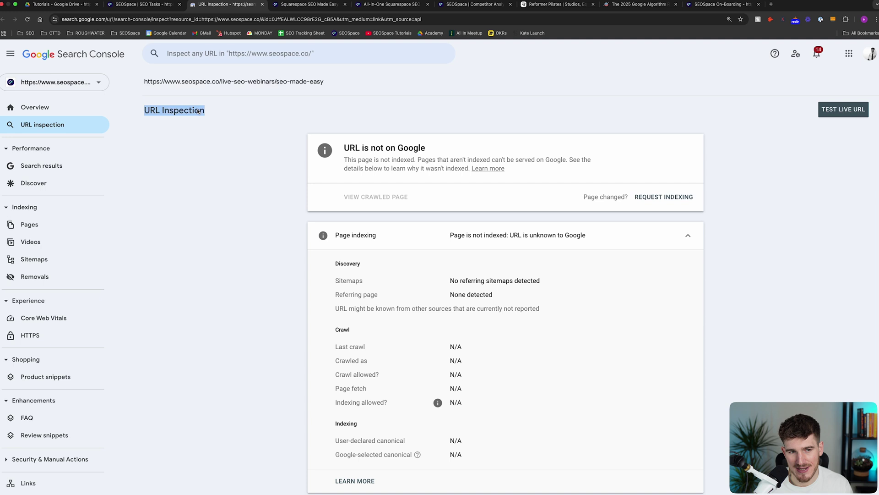
left_click(225, 138)
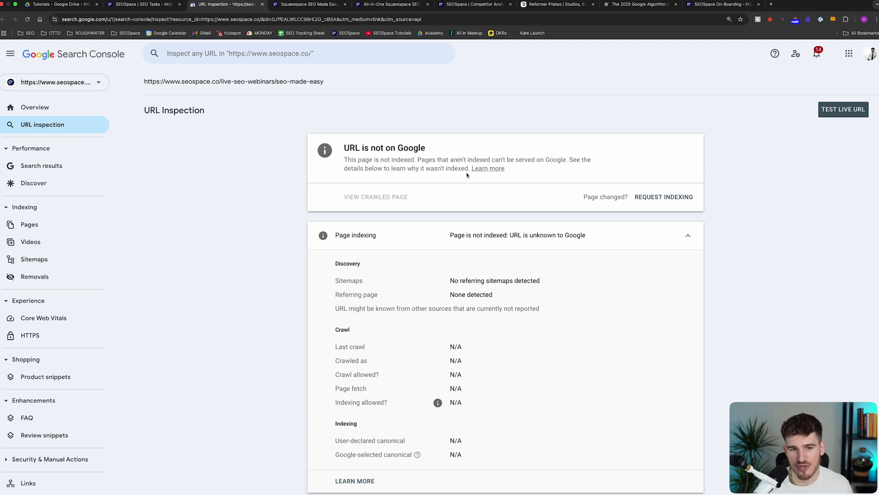
left_click_drag(344, 147, 445, 151)
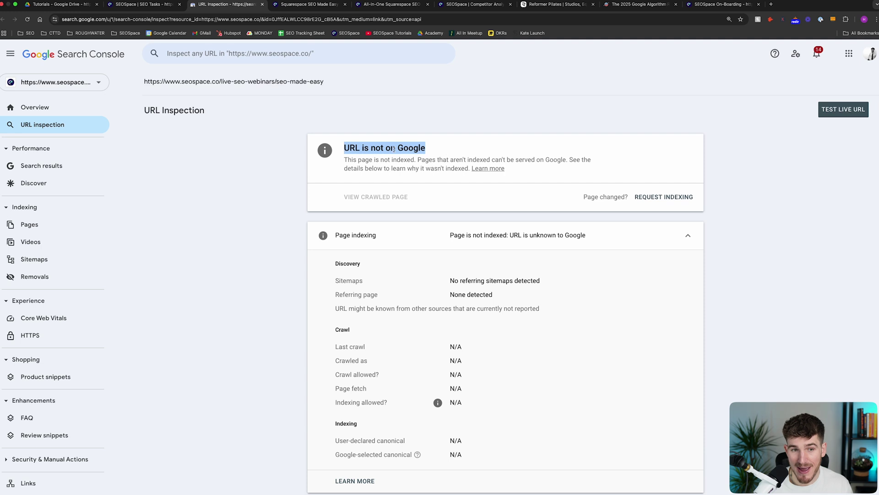
left_click(460, 151)
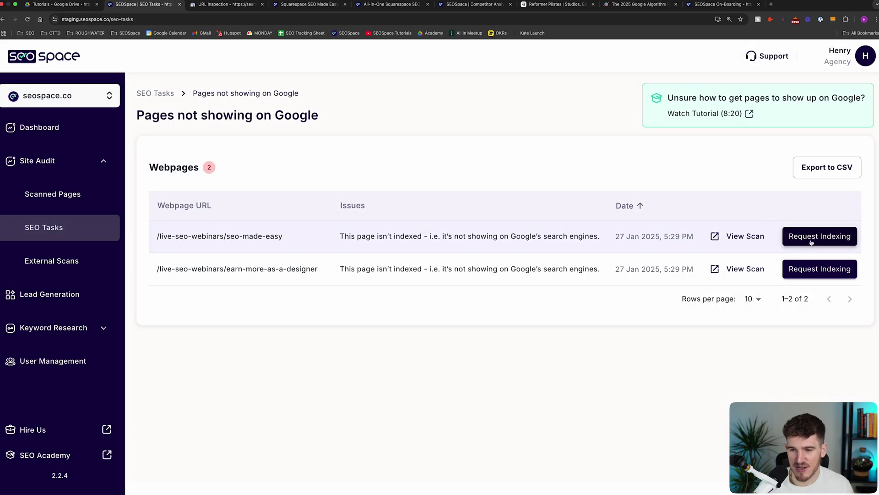
left_click(212, 10)
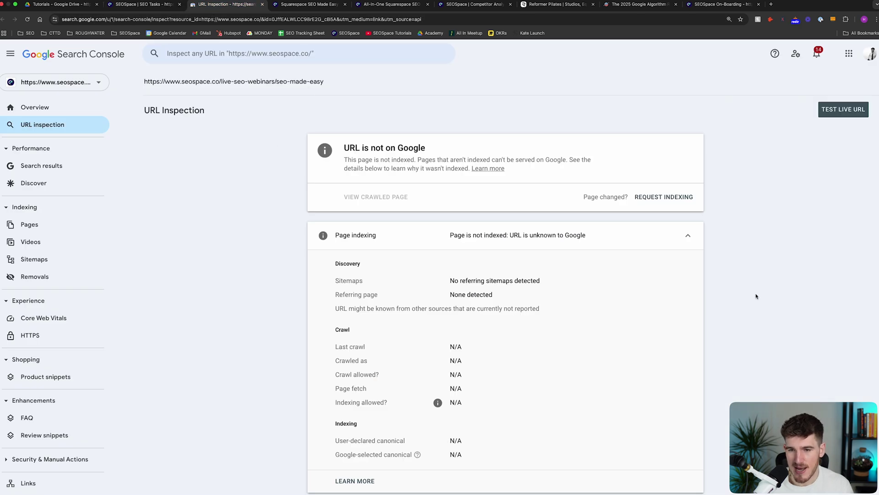
left_click(660, 198)
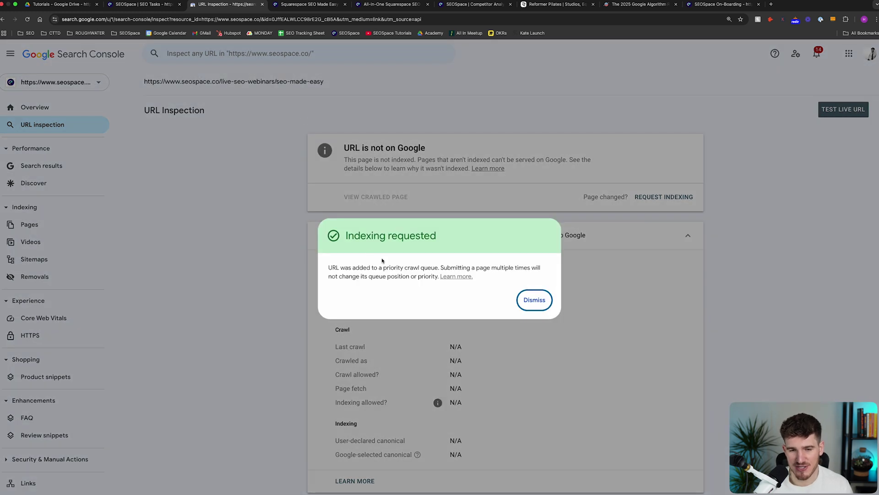
left_click_drag(346, 236, 436, 235)
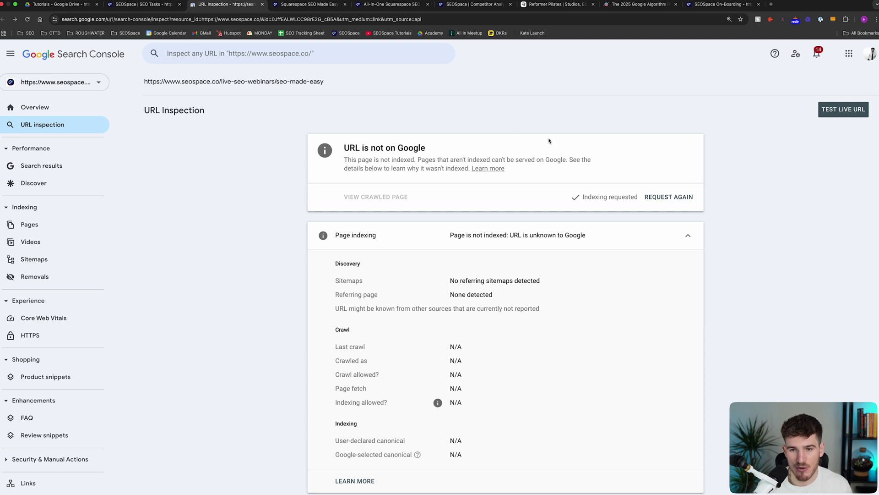
Test the live seo-made-easy URL in Search Console and review its availability to Google
left_click(850, 115)
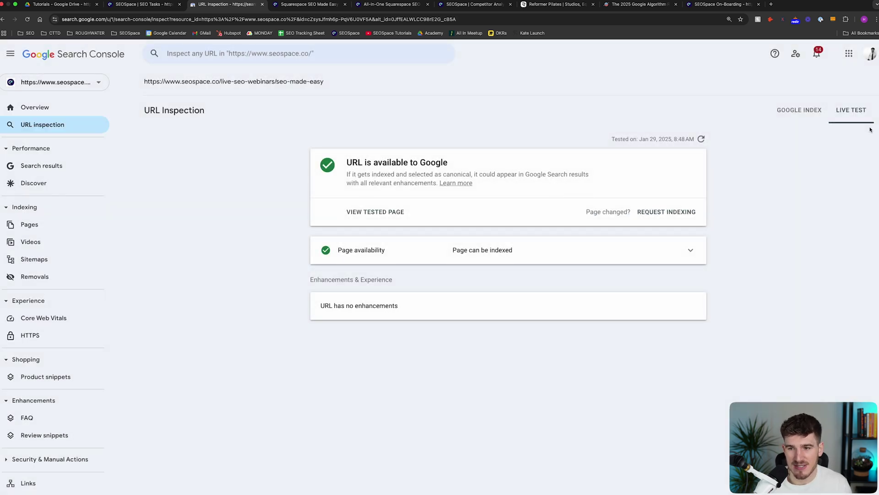
left_click_drag(348, 163, 442, 164)
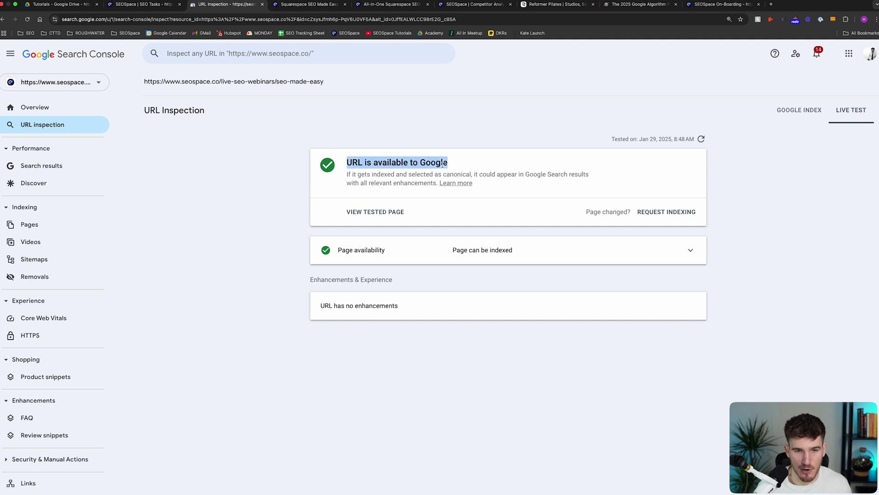
left_click(453, 136)
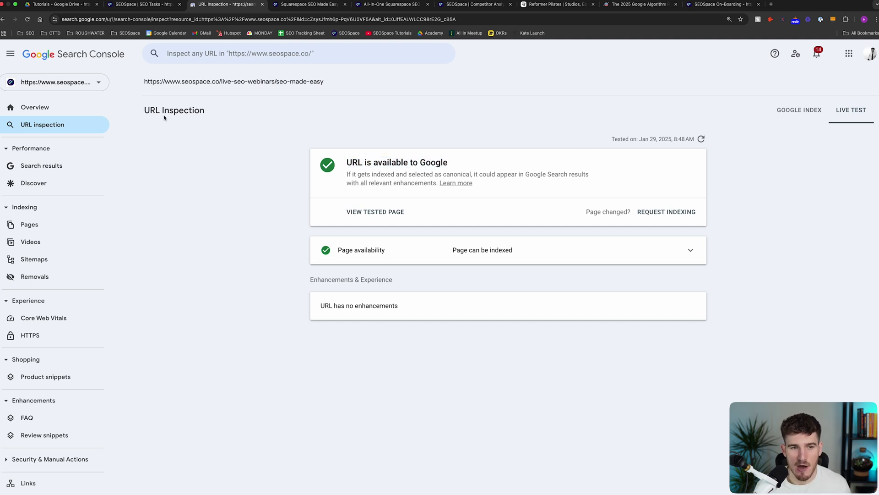
left_click_drag(350, 162, 459, 167)
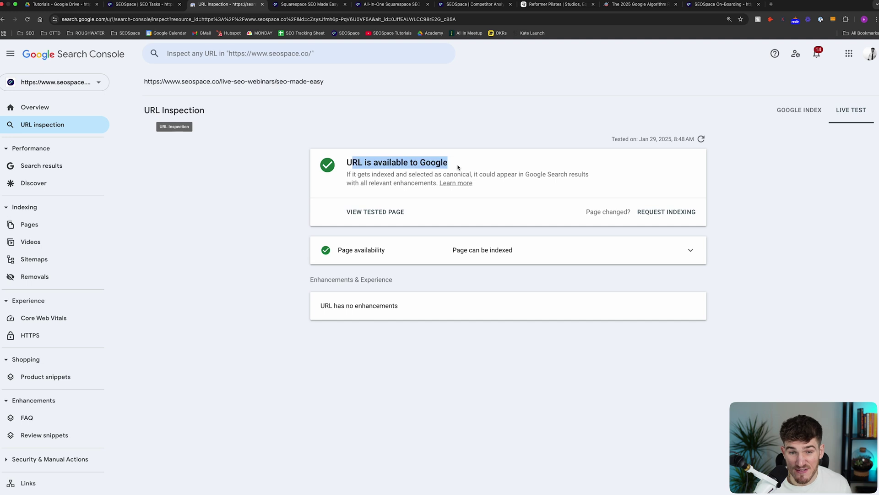
left_click(428, 144)
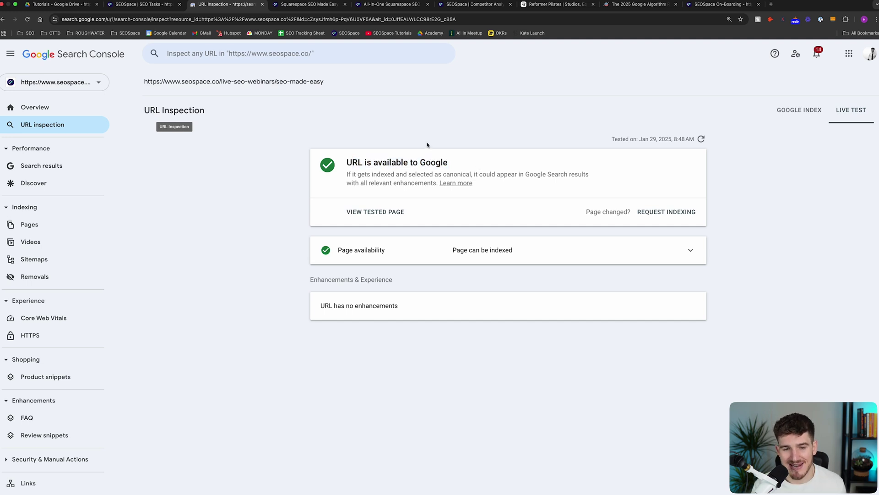
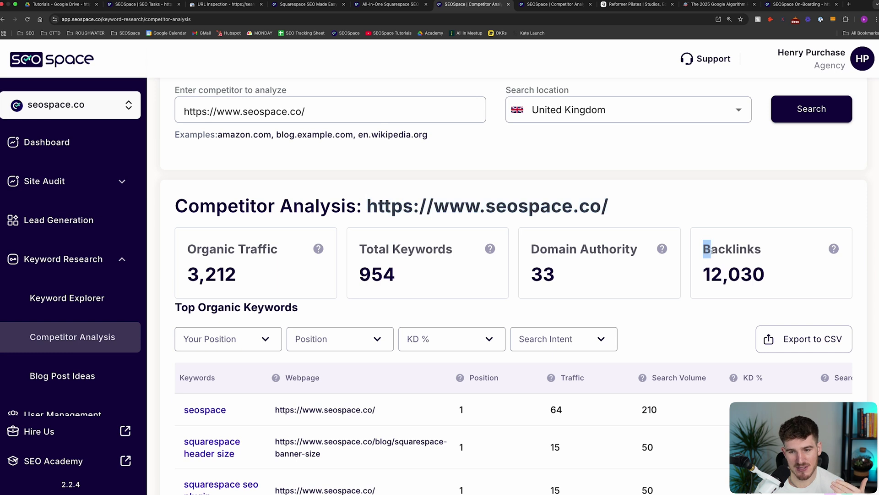
left_click_drag(536, 247, 580, 274)
left_click(584, 277)
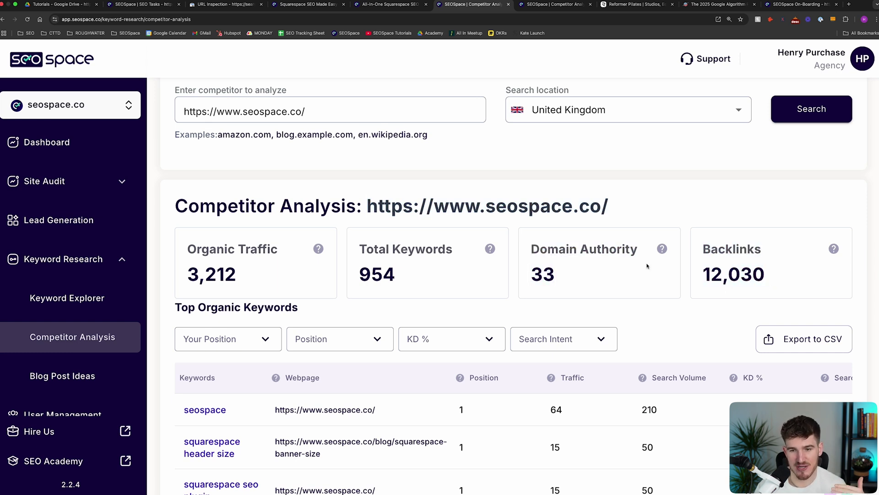
mouse_move(663, 250)
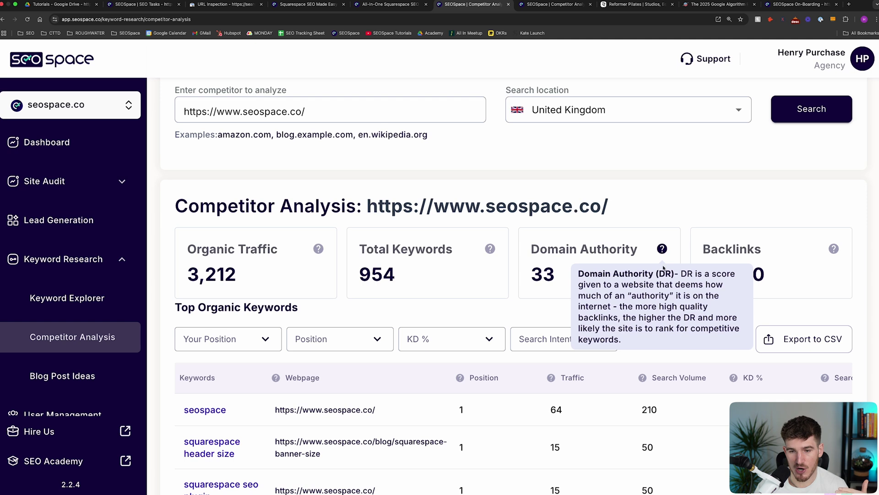
left_click_drag(628, 285, 779, 281)
left_click(778, 281)
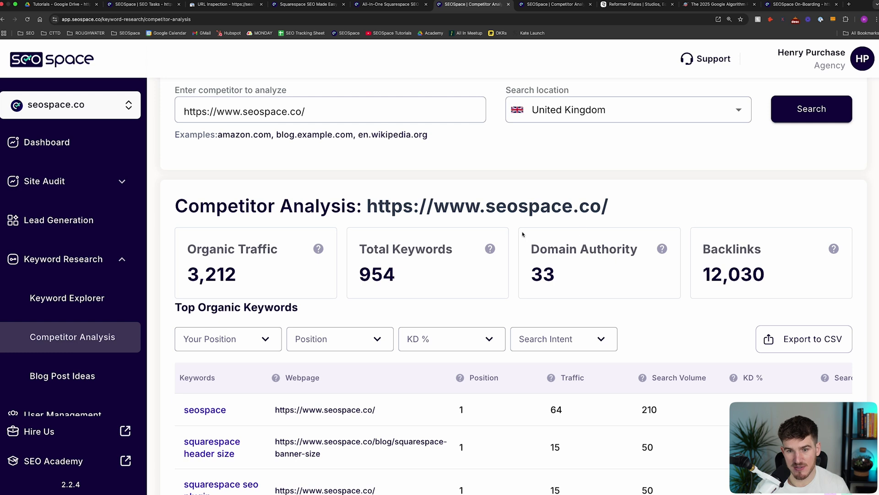
left_click_drag(522, 240, 556, 282)
left_click(726, 215)
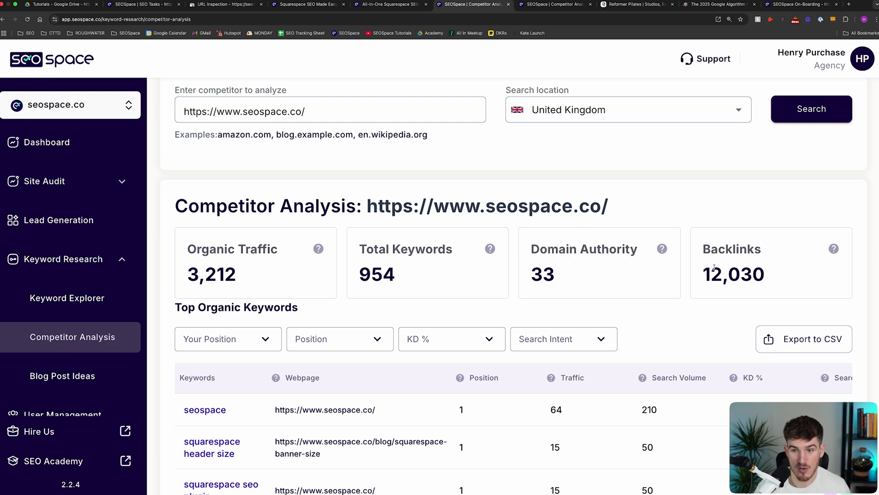
left_click_drag(699, 243, 779, 286)
left_click(707, 214)
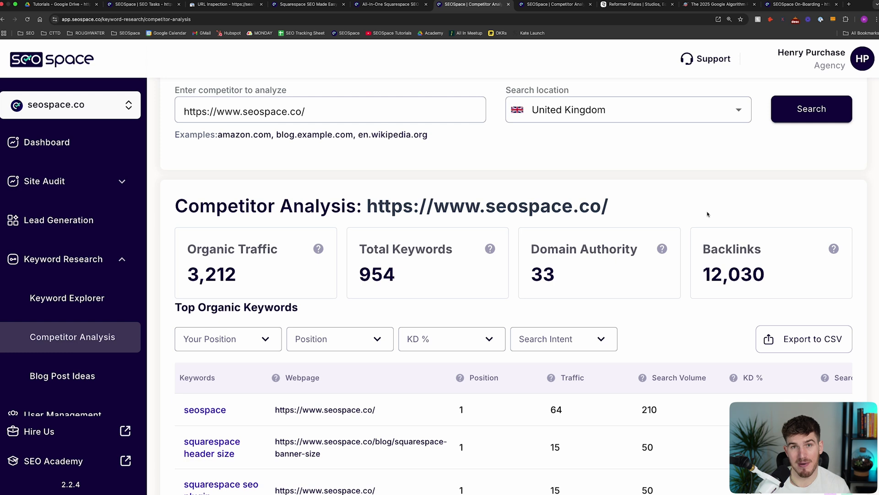
left_click_drag(546, 259, 571, 276)
left_click(570, 276)
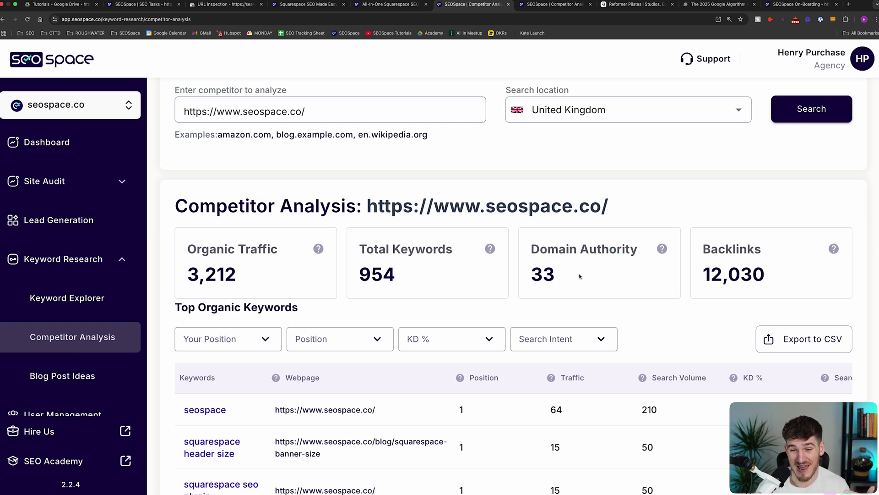
left_click_drag(703, 247, 774, 278)
left_click(721, 223)
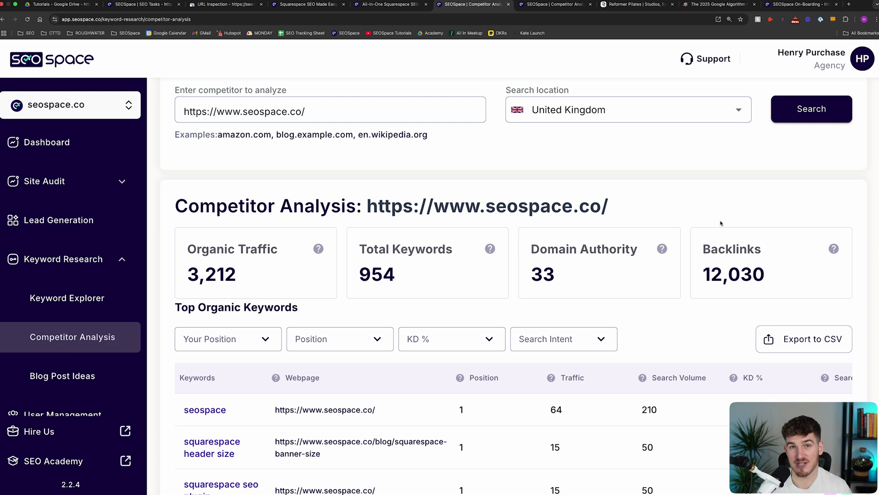
scroll(510, 173, "up", 3)
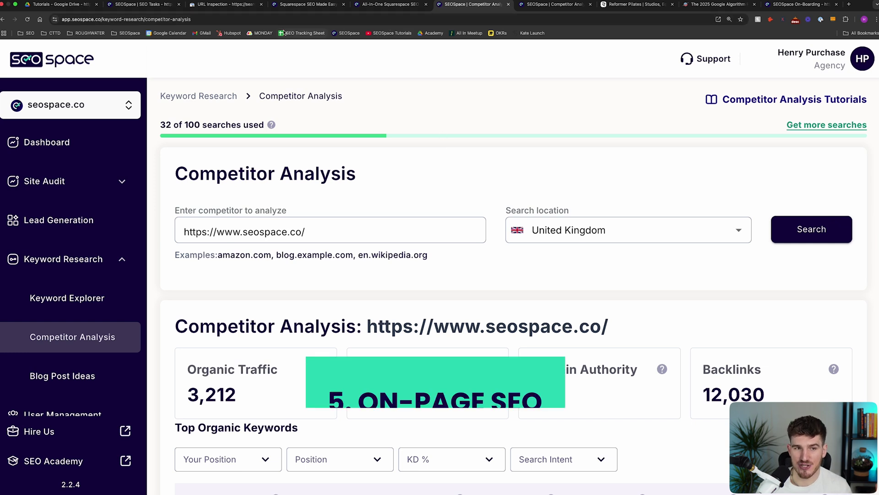
Open the live /live-seo-webinars/earn-more-as-a-designer page through its scan in the SEO Tasks list of pages not showing on Google
left_click(147, 6)
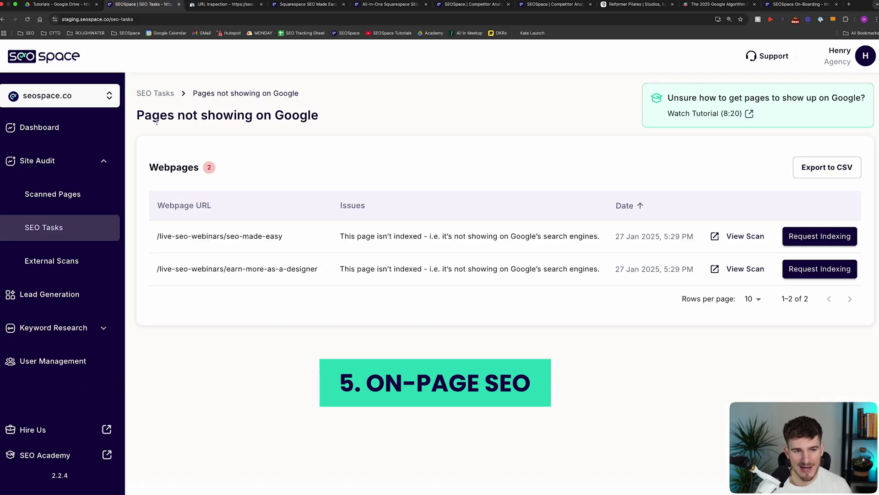
left_click_drag(139, 116, 320, 116)
double_click(231, 115)
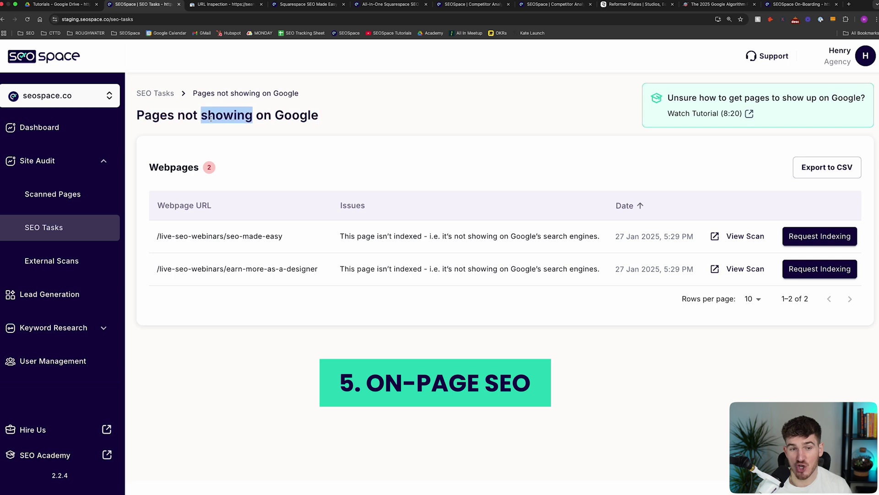
left_click(383, 143)
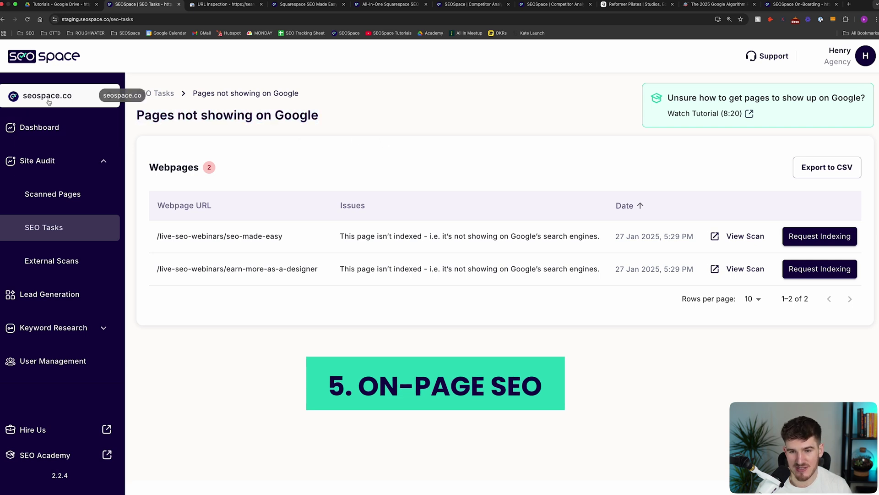
left_click(739, 269)
left_click(562, 339)
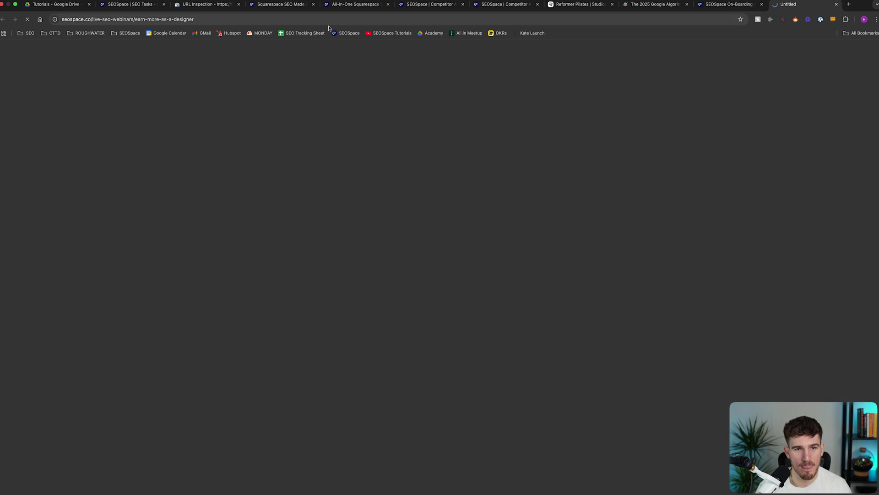
Place the new webinar page's tab beside the Search Console tab and close the old webinar, All-In-One Squarespace SEO and two competitor analysis tabs
left_click_drag(777, 6, 257, 6)
left_click(388, 4)
left_click(388, 4)
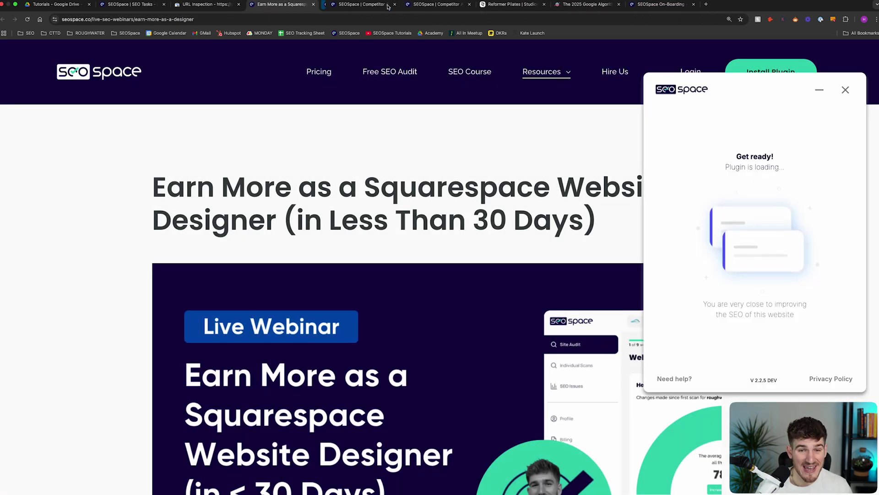
left_click(387, 5)
left_click(388, 5)
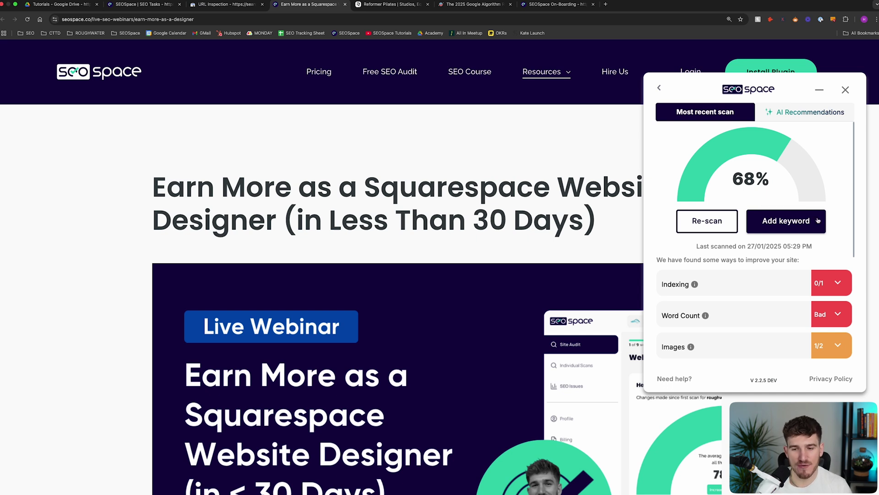
Expand the Word Count check in the webinar page's SEOSpace plugin scan and read its recommendation
scroll(778, 238, "down", 3)
scroll(785, 247, "down", 1)
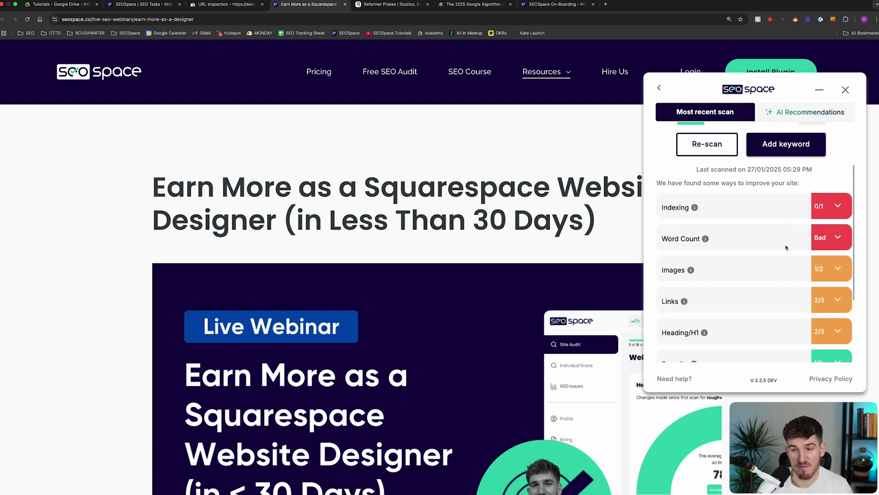
left_click(837, 237)
scroll(801, 248, "down", 1)
left_click_drag(661, 247, 820, 257)
left_click(823, 260)
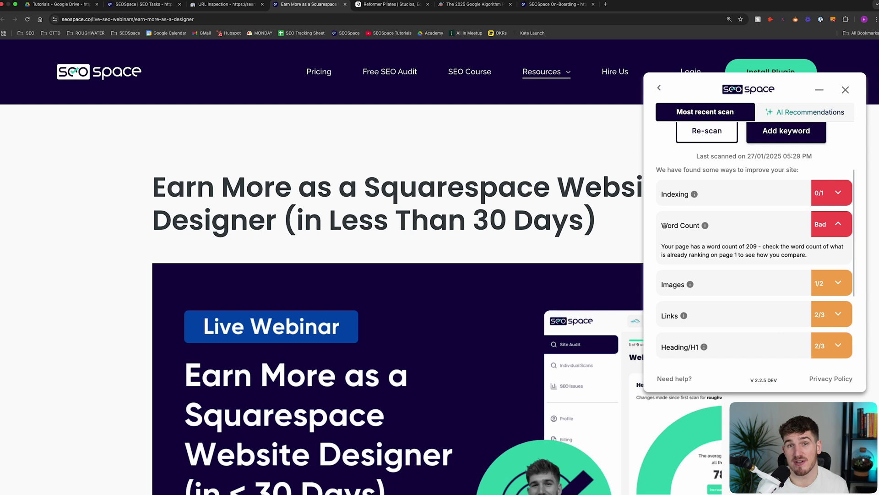
scroll(664, 225, "down", 1)
double_click(774, 242)
left_click(814, 246)
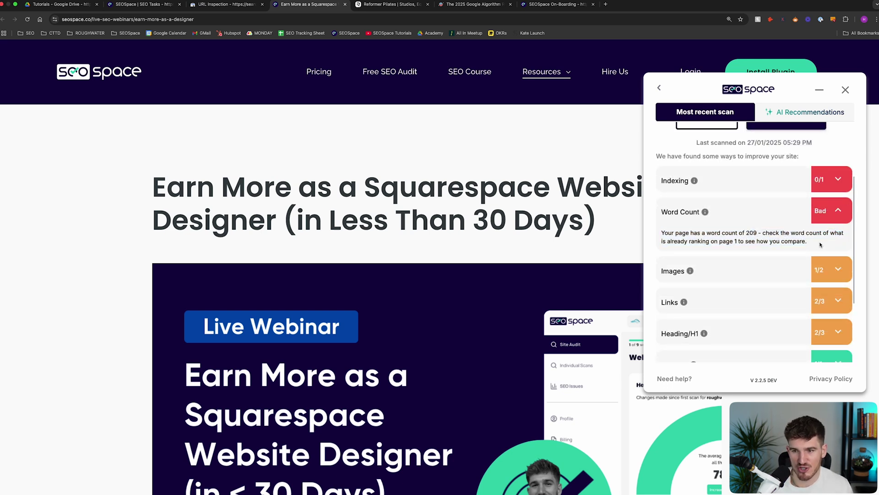
Collapse the Word Count details and review the list of on-page checks from Indexing to Heading/H1
left_click(831, 217)
scroll(708, 238, "down", 1)
left_click_drag(668, 206, 762, 288)
left_click(763, 299)
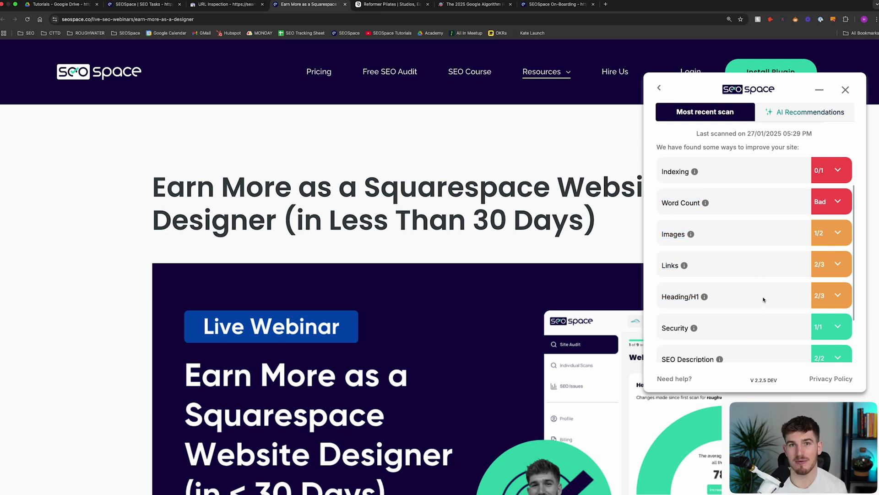
Review the webinar page's overall SEO score in its most recent scan
scroll(763, 299, "up", 3)
left_click_drag(733, 179, 817, 158)
left_click(822, 154)
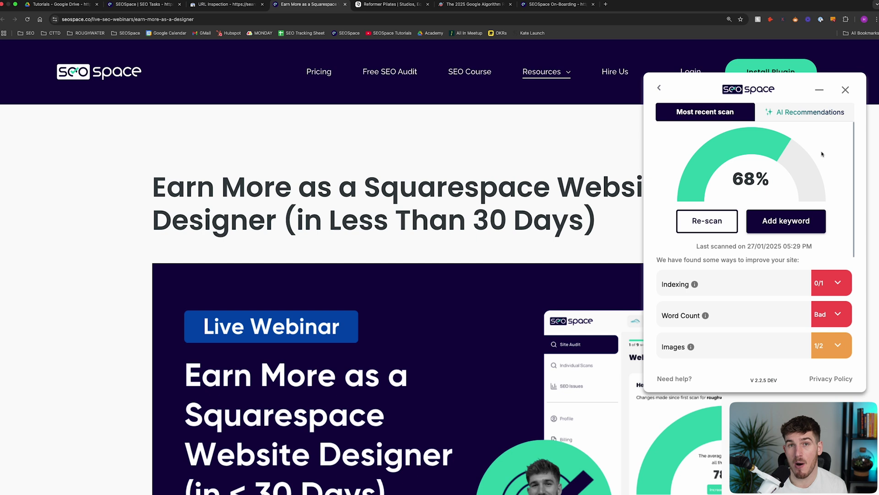
triple_click(745, 177)
left_click(835, 157)
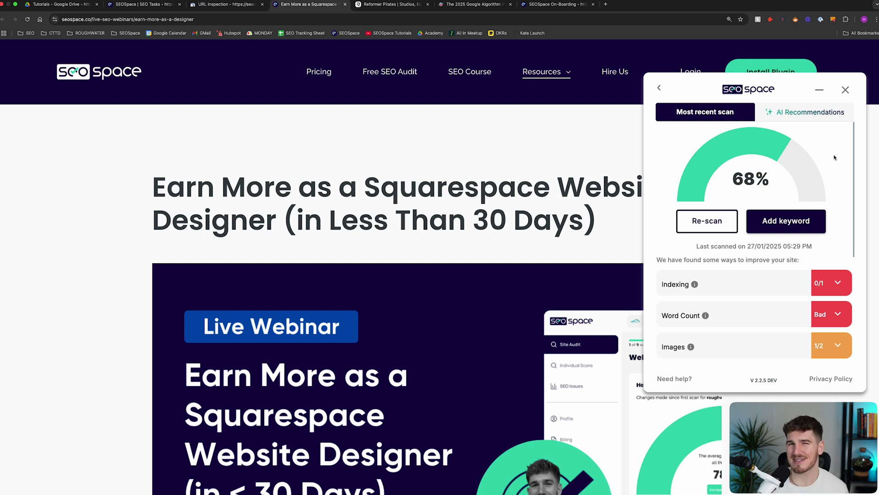